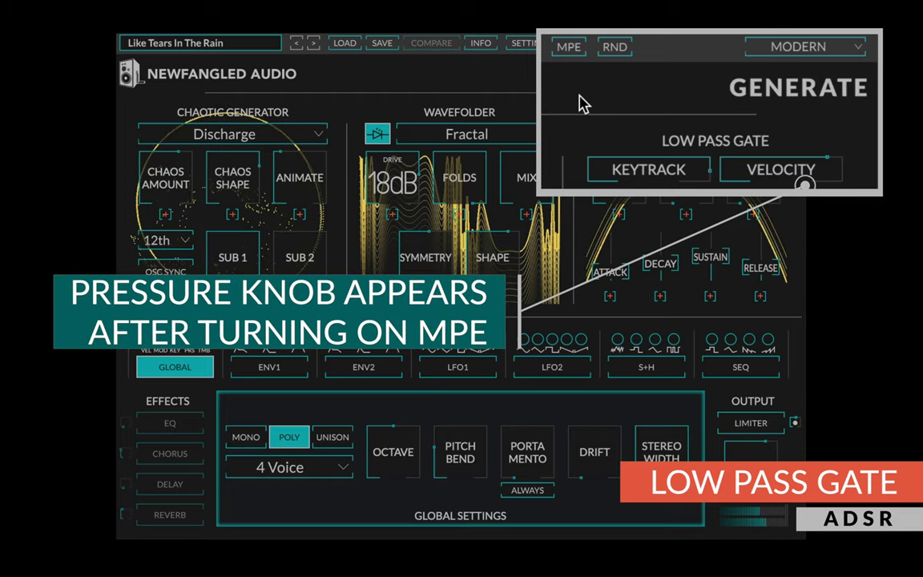
Turn on MPE so the Pressure knob appears
click(572, 51)
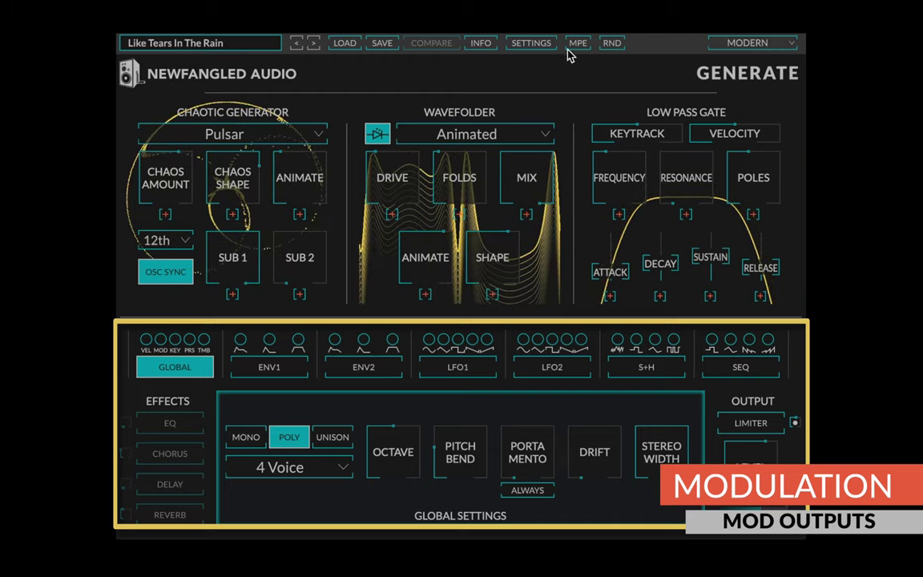
Connect an LFO2 output to the Low Pass Gate FREQUENCY modulation target
mouse_move(622, 213)
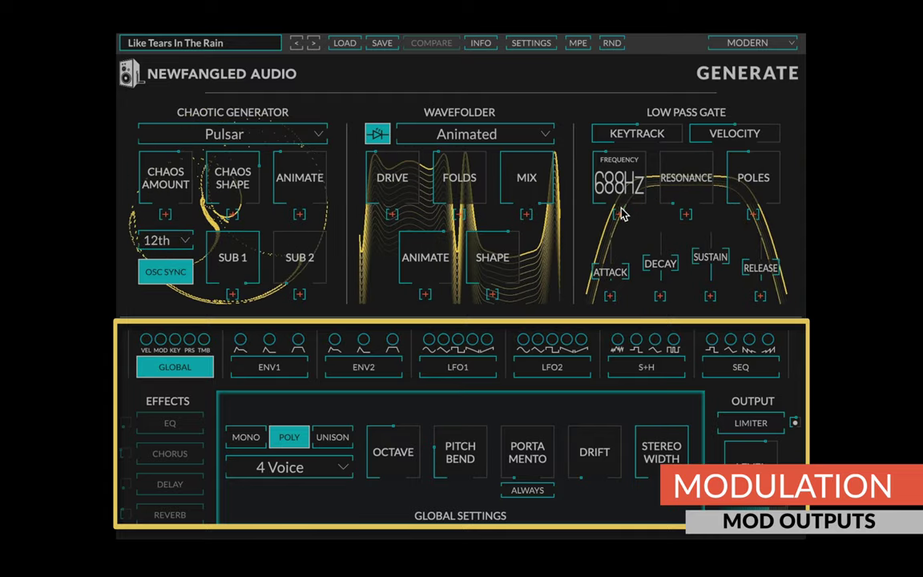
drag(621, 213, 538, 345)
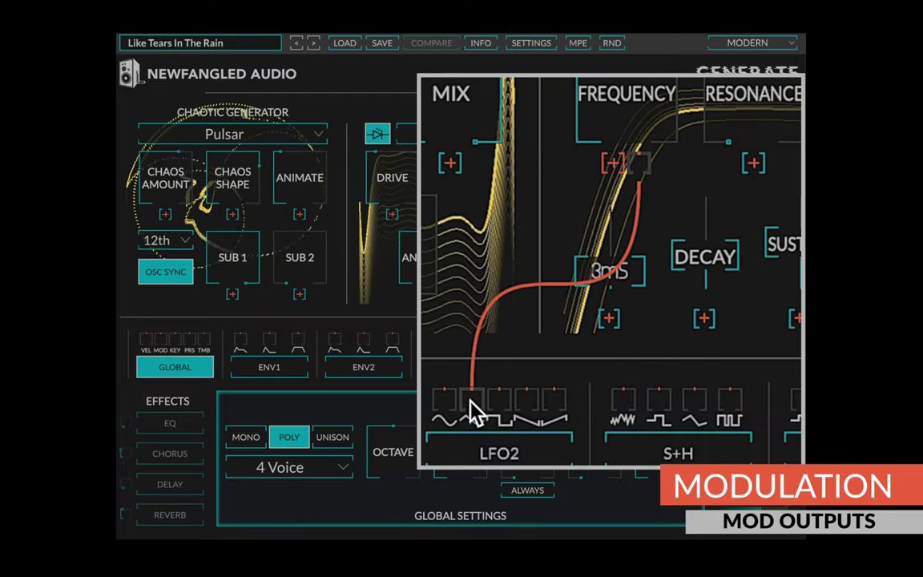
drag(475, 412, 473, 408)
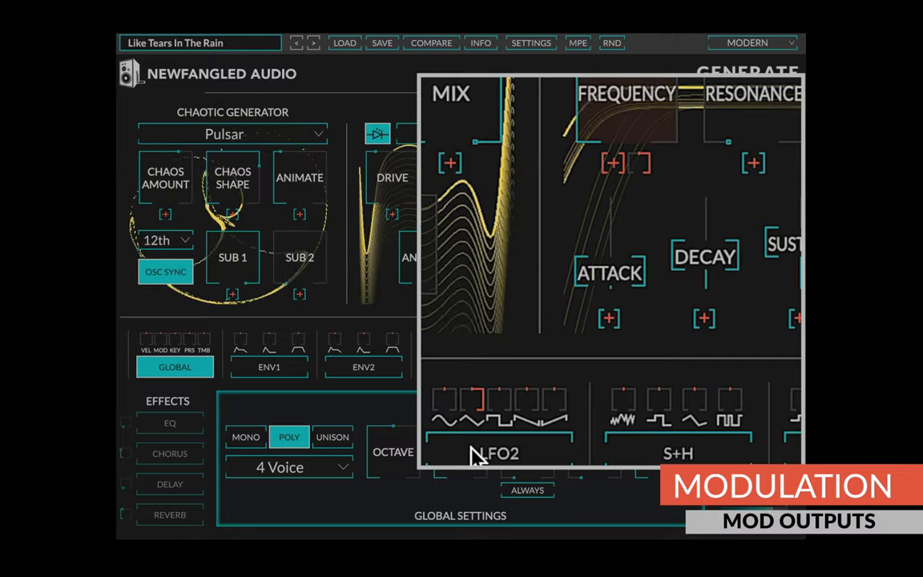
mouse_move(476, 417)
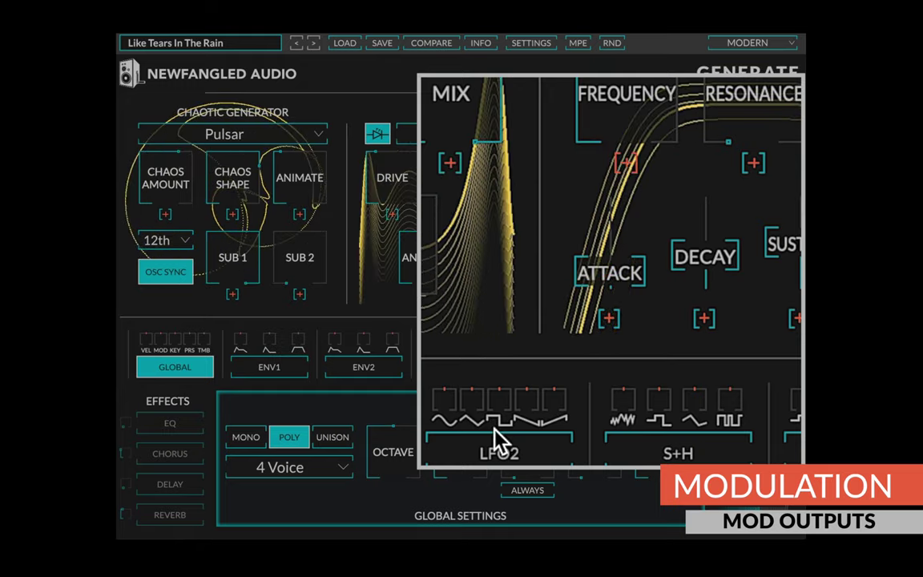
drag(497, 438, 628, 165)
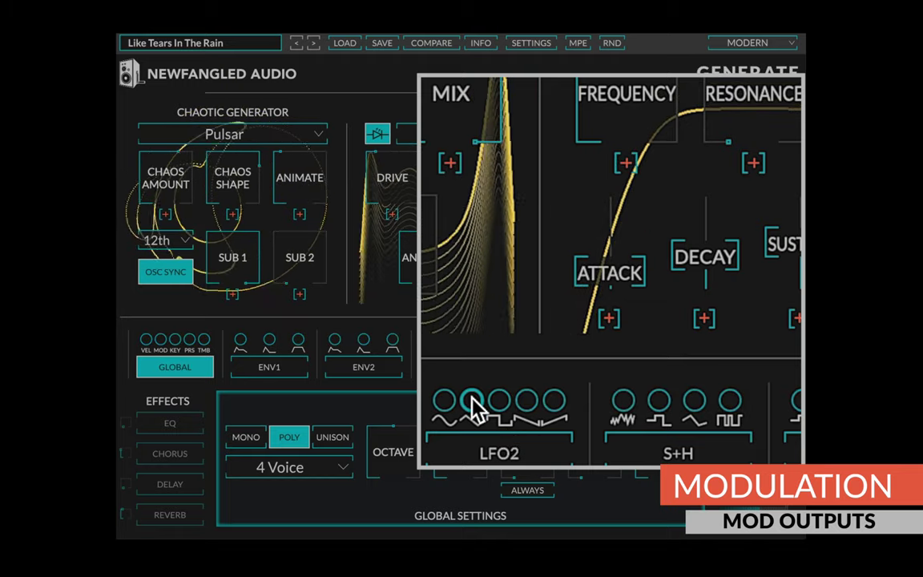
drag(473, 400, 645, 177)
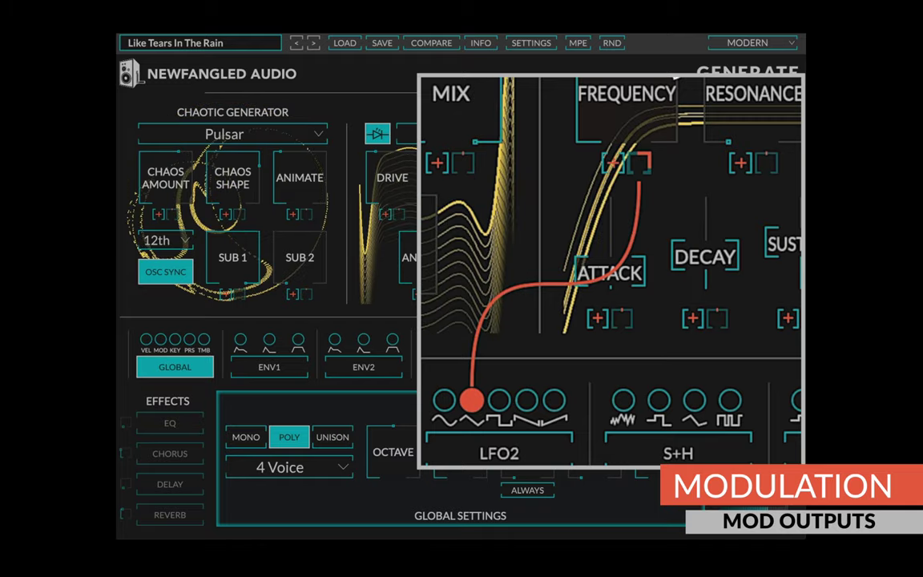
drag(641, 165, 525, 401)
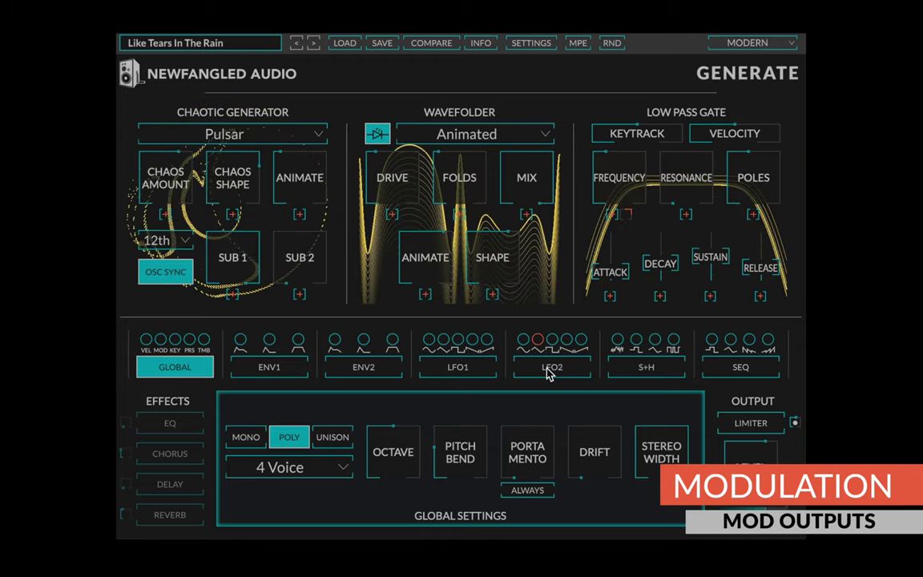
mouse_move(538, 340)
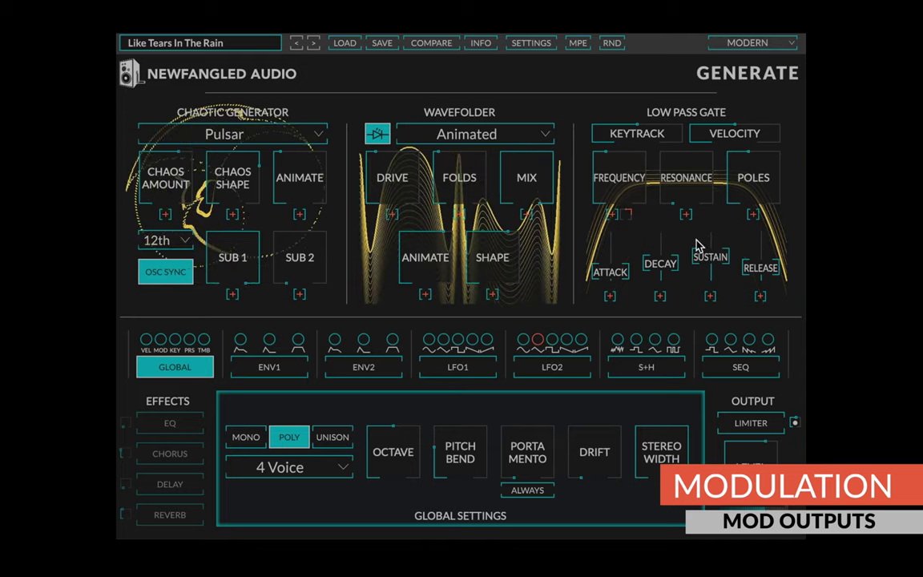
Turn on Show Cables in the settings so modulation cables stay visible
click(534, 46)
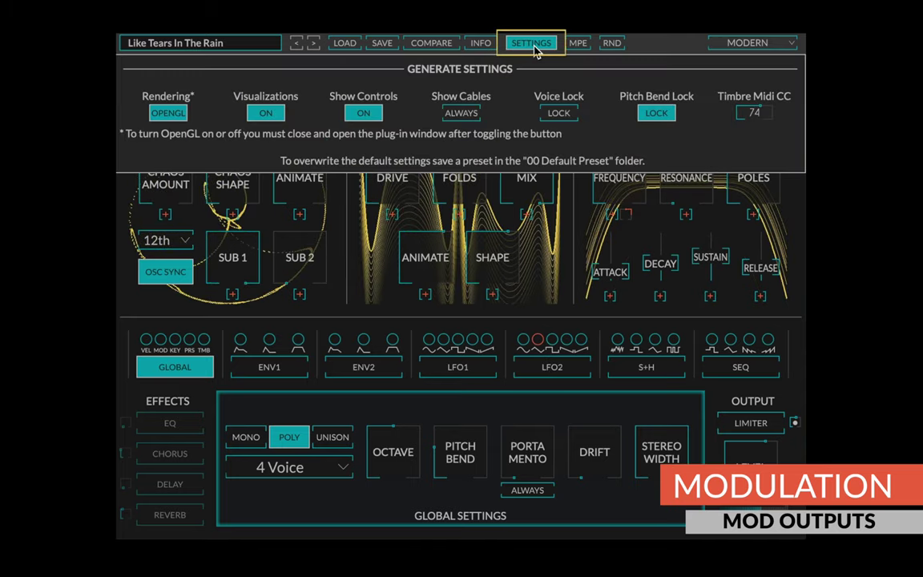
click(463, 114)
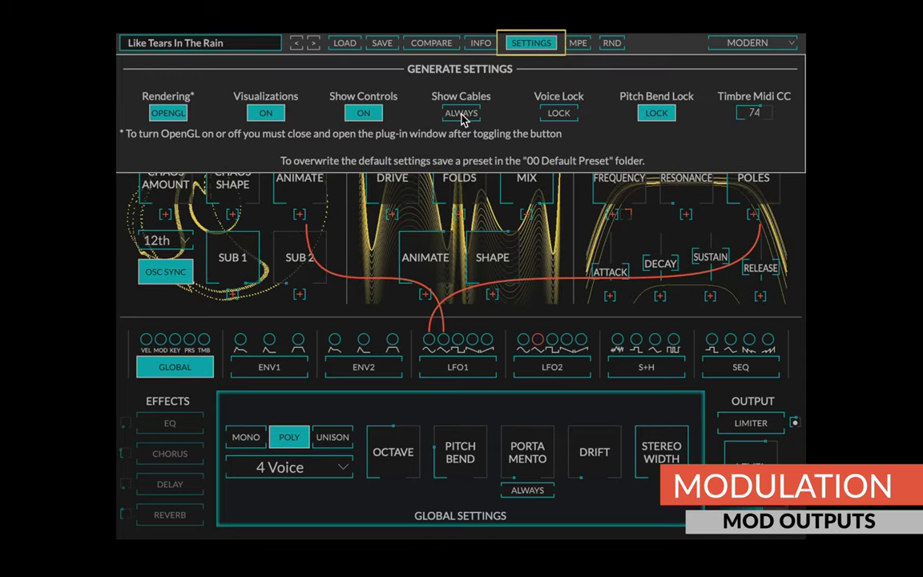
click(529, 44)
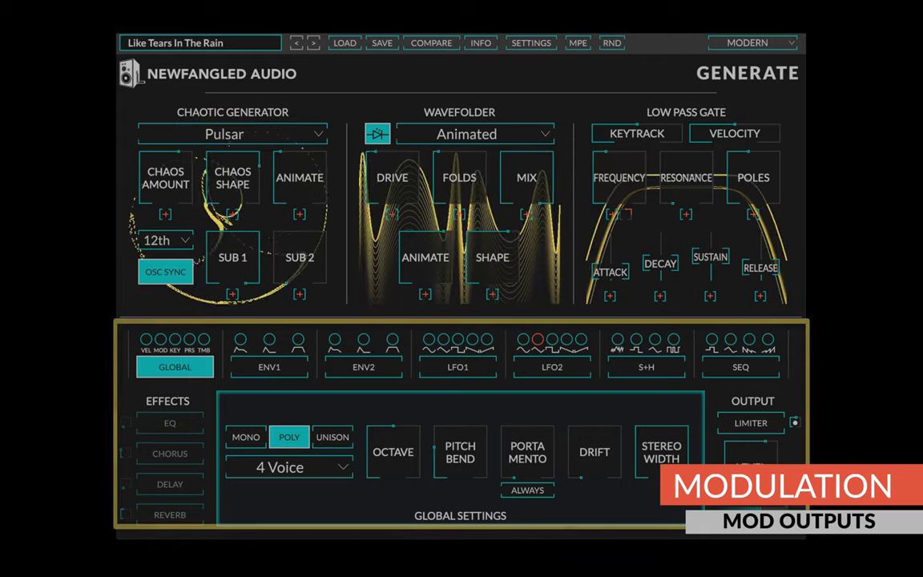
click(269, 366)
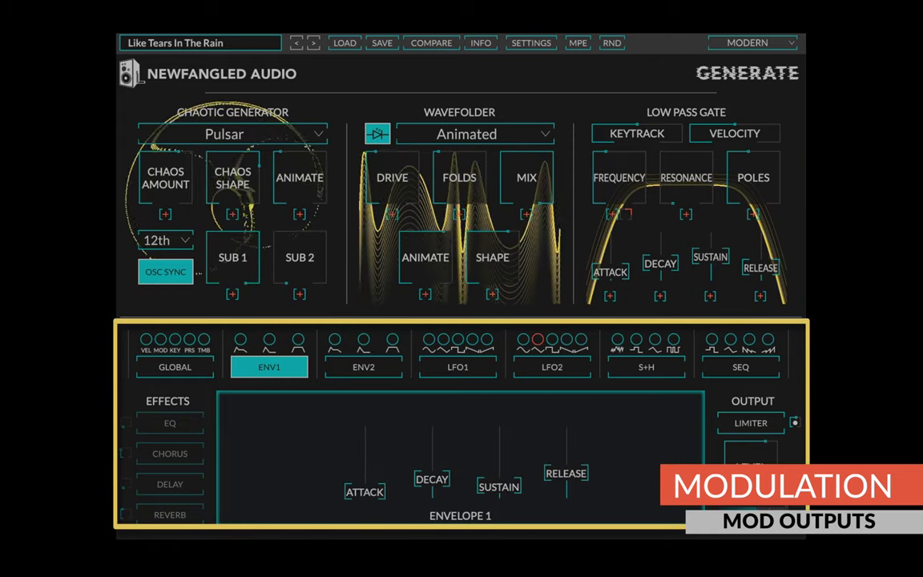
click(363, 366)
click(457, 367)
click(552, 367)
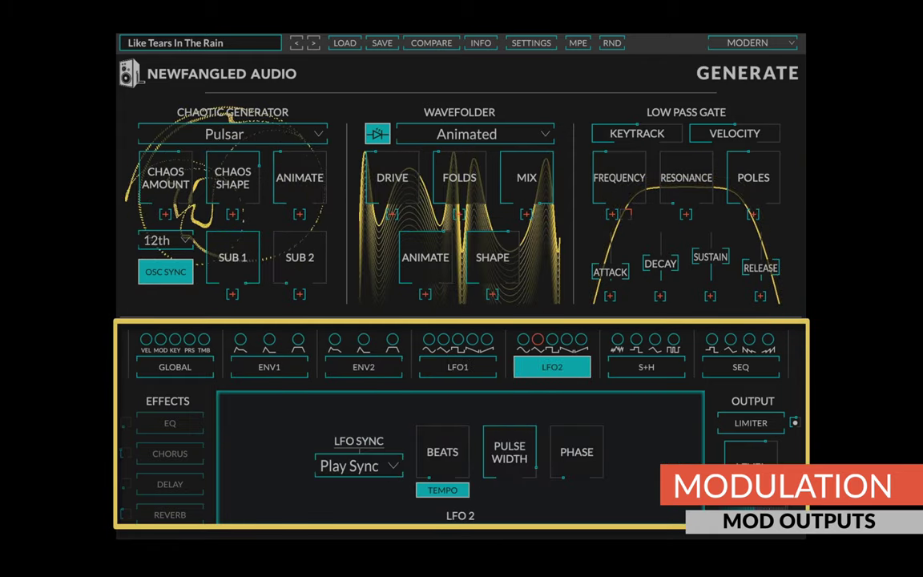
click(646, 366)
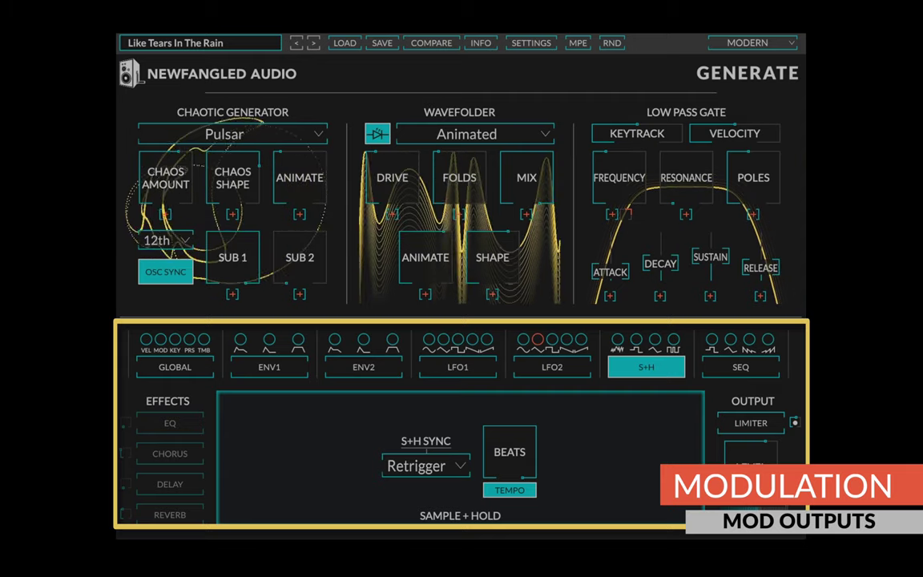
click(740, 366)
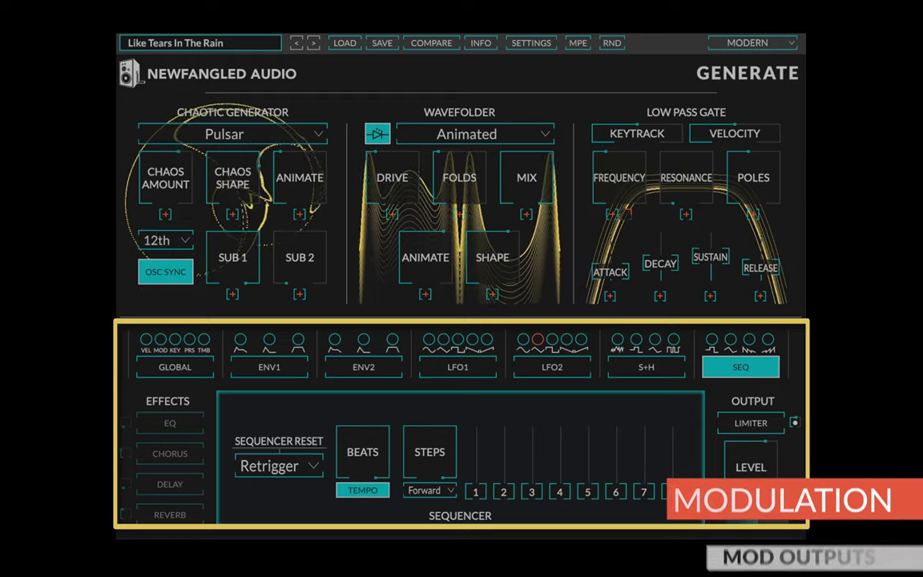
click(175, 366)
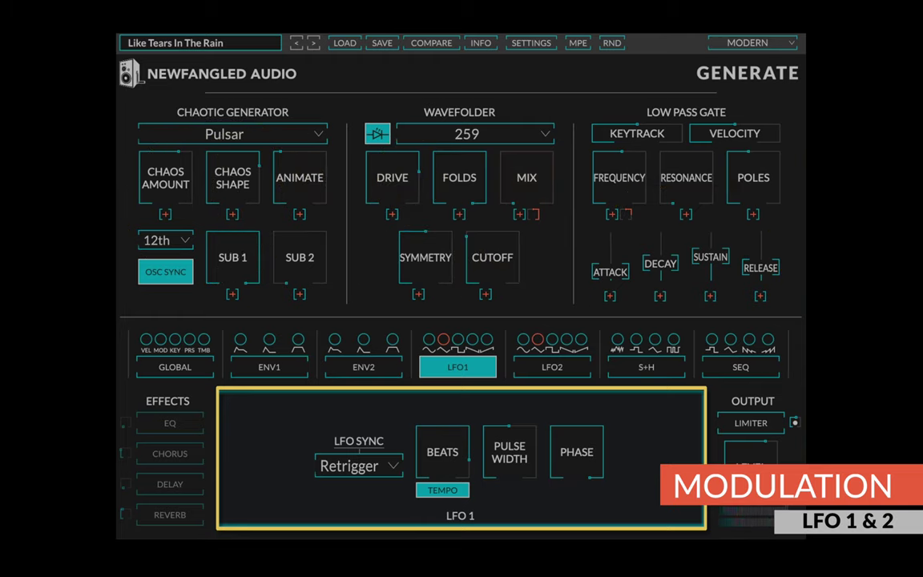
Bring up the Sample + Hold settings panel
click(646, 366)
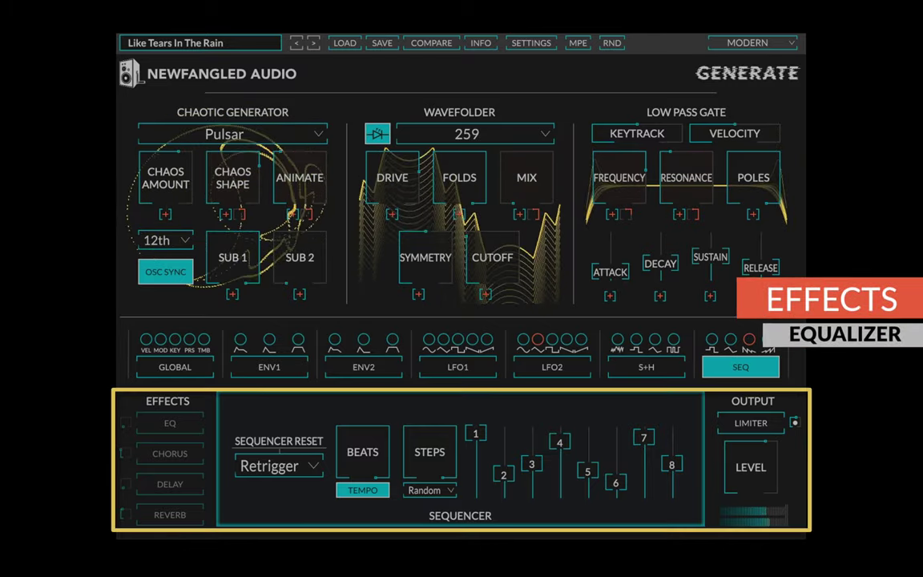
Enable EQ, Chorus, Delay and Reverb, then show the Limiter panel at its After EQ position
click(170, 423)
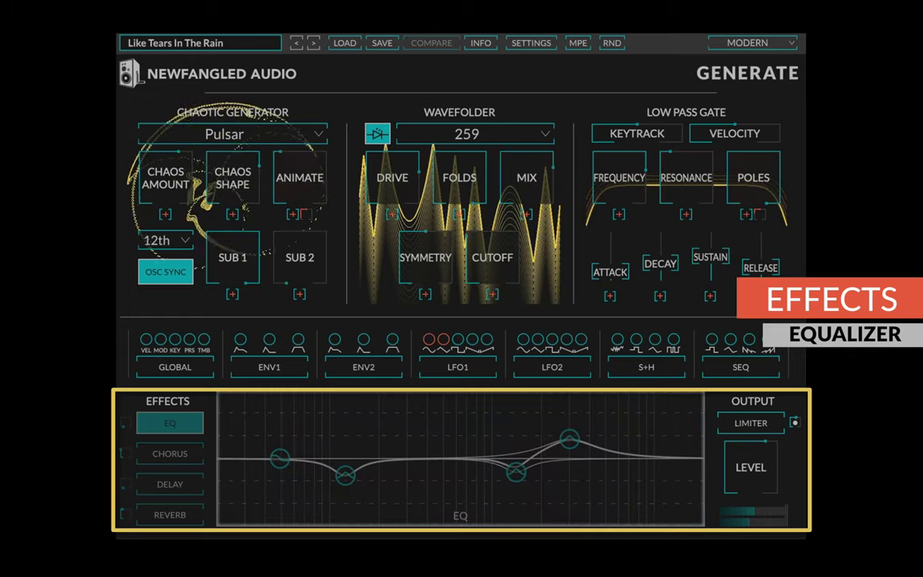
click(125, 422)
click(125, 452)
click(124, 483)
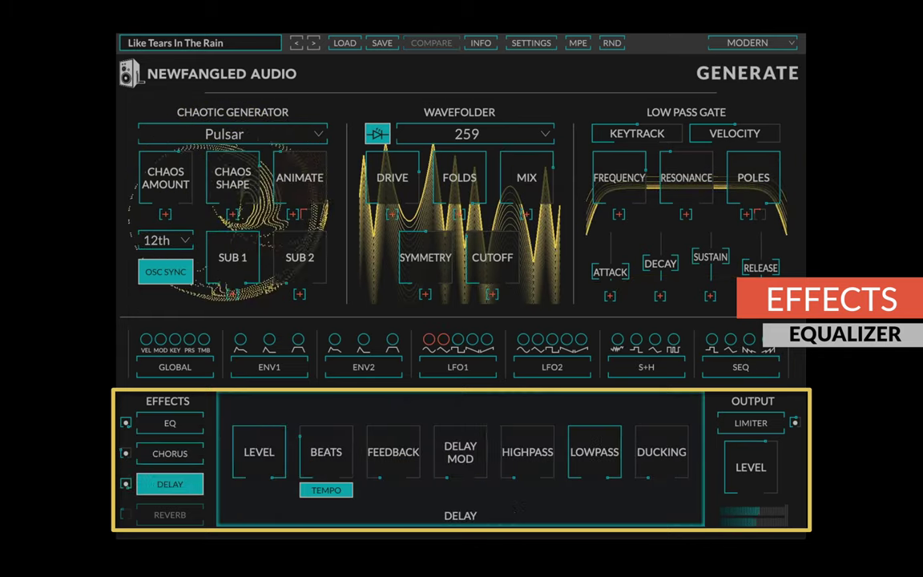
click(125, 513)
click(751, 422)
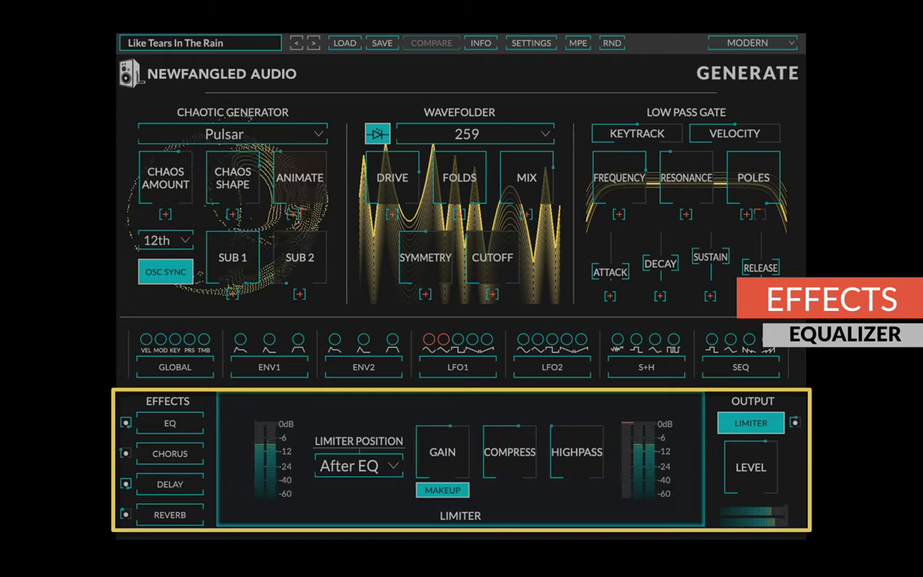
Show the EQ panel in Effects and enable the EQ
click(169, 422)
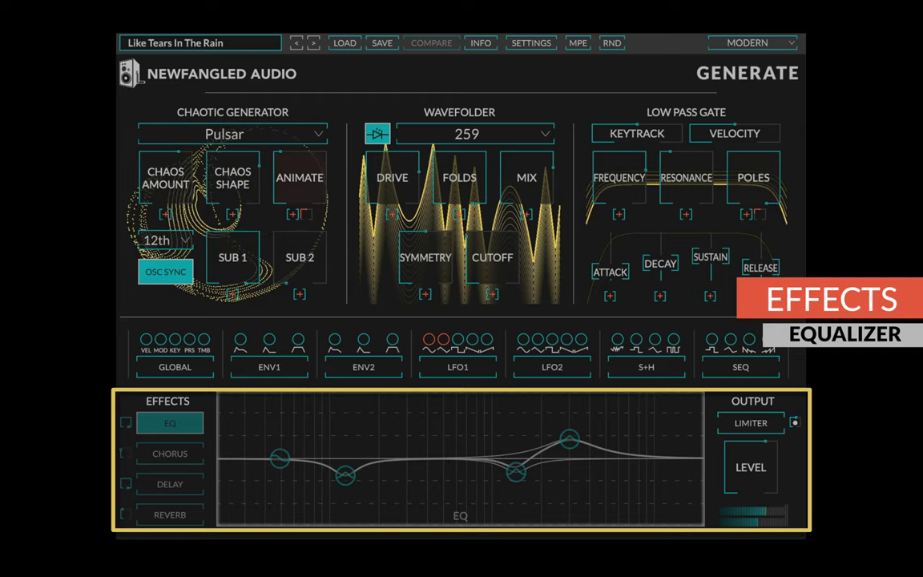
click(126, 422)
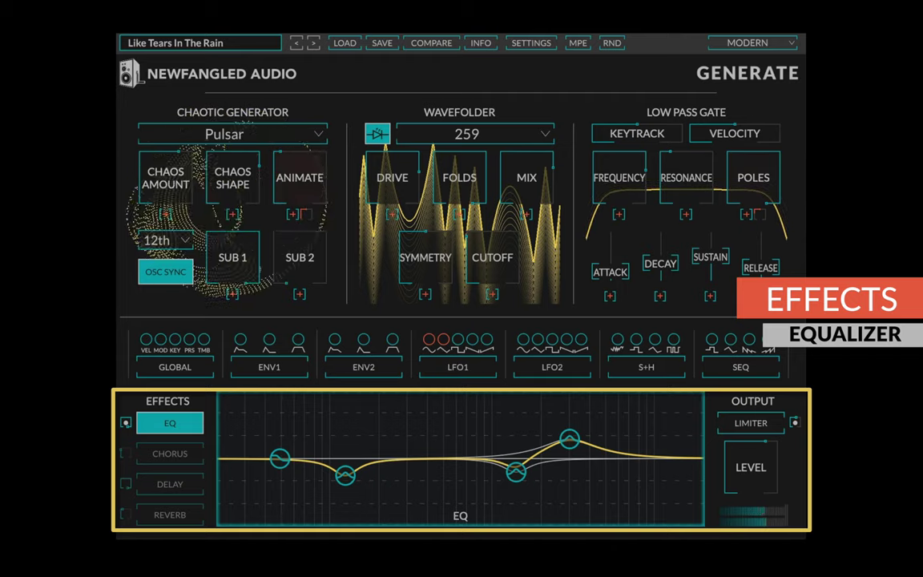
Enable Chorus, then enable Delay and show its tempo-synced Beats settings
click(170, 453)
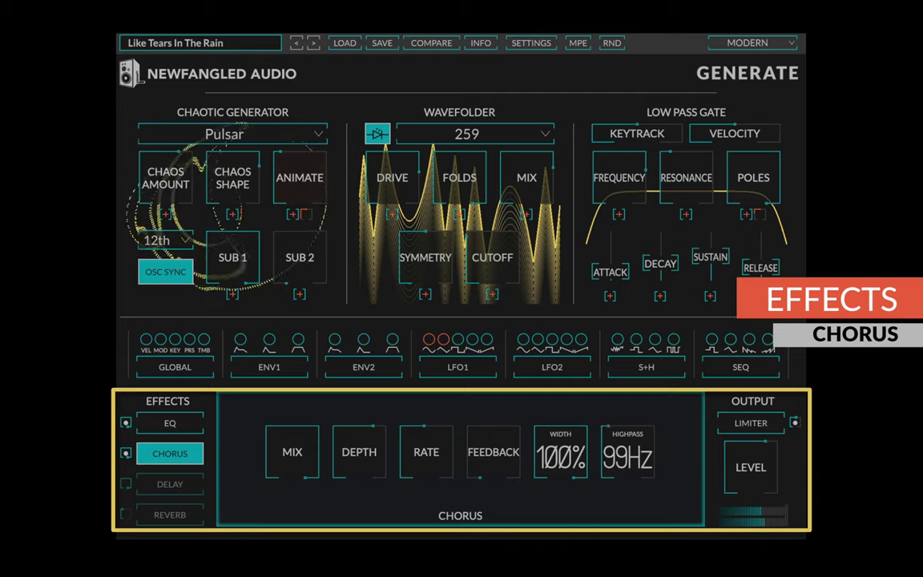
click(170, 484)
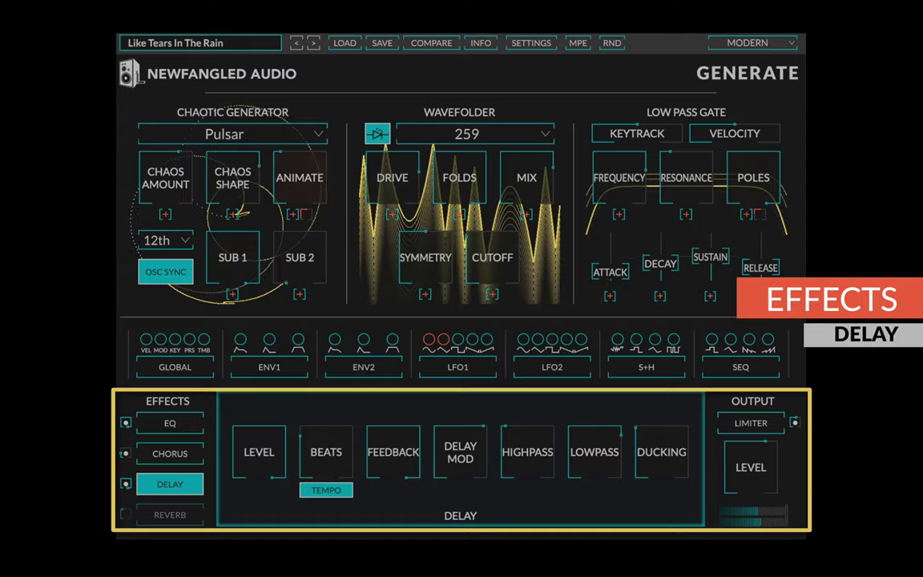
Enable the Reverb effect from the Effects list
click(170, 514)
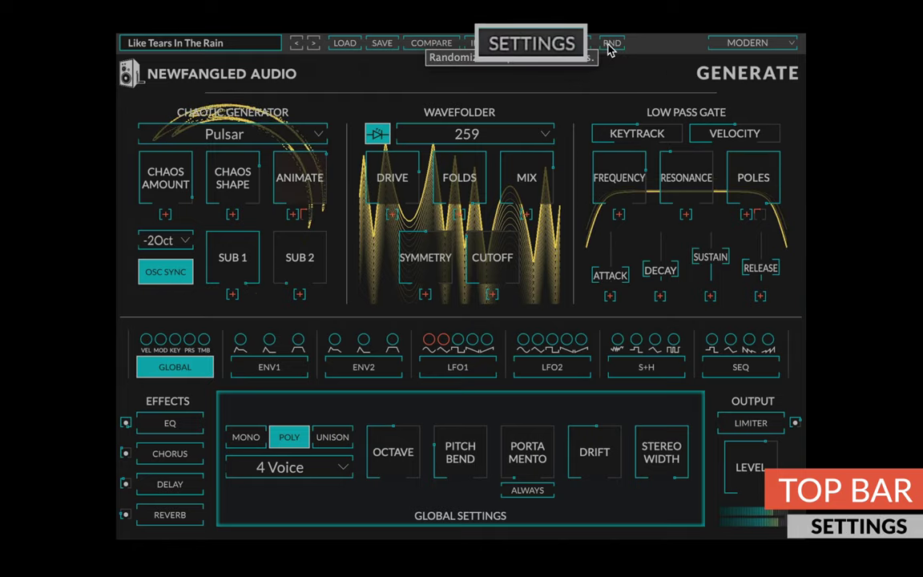
Toggle OpenGL and Visualizations off and back on, then turn Show Controls off
click(539, 45)
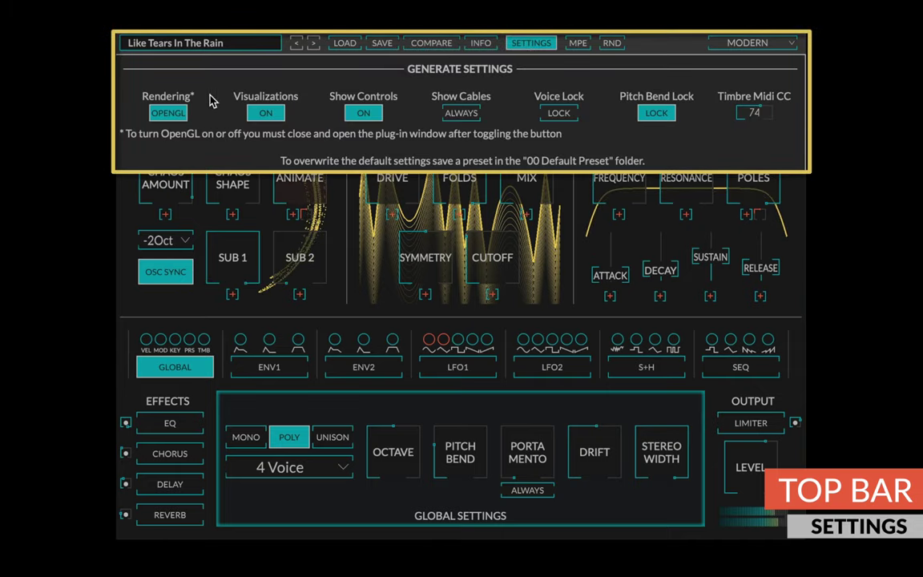
click(169, 113)
click(168, 113)
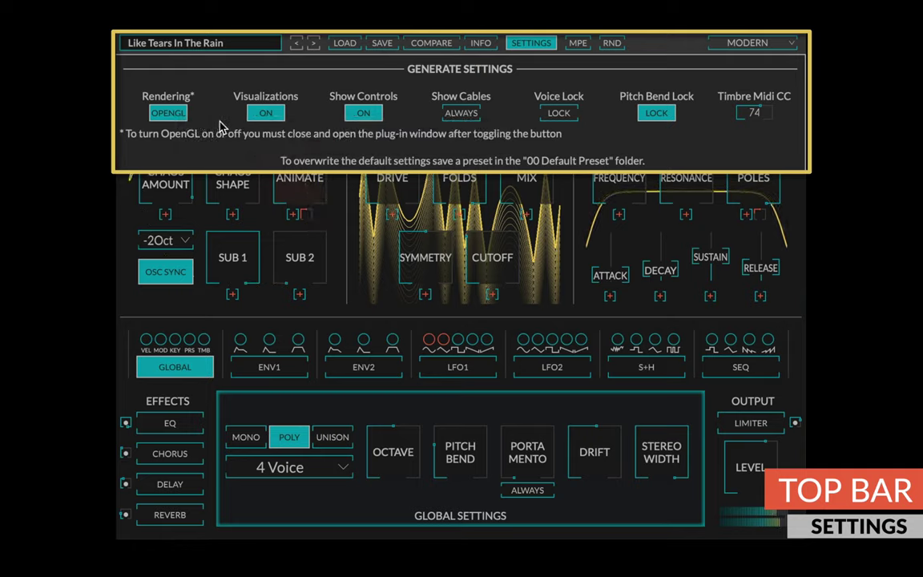
click(248, 117)
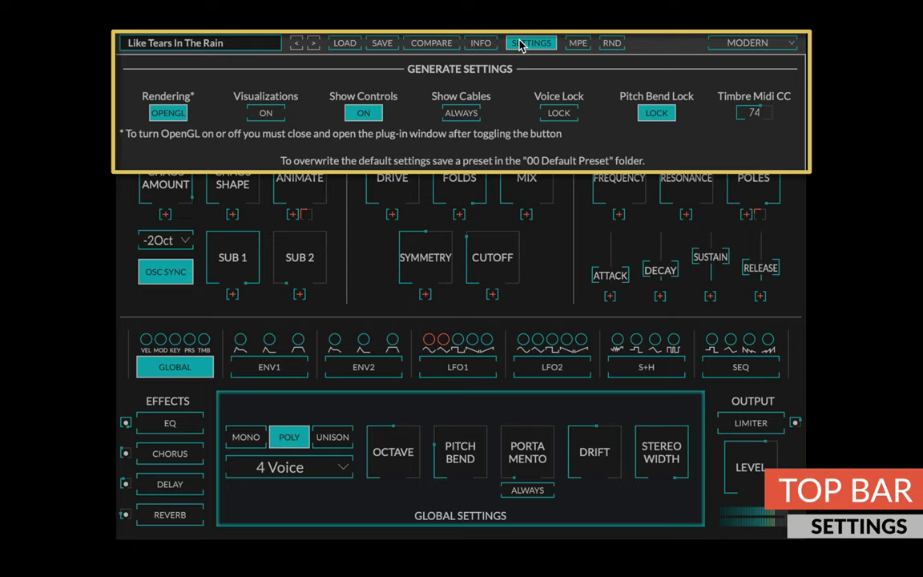
click(519, 44)
click(519, 44)
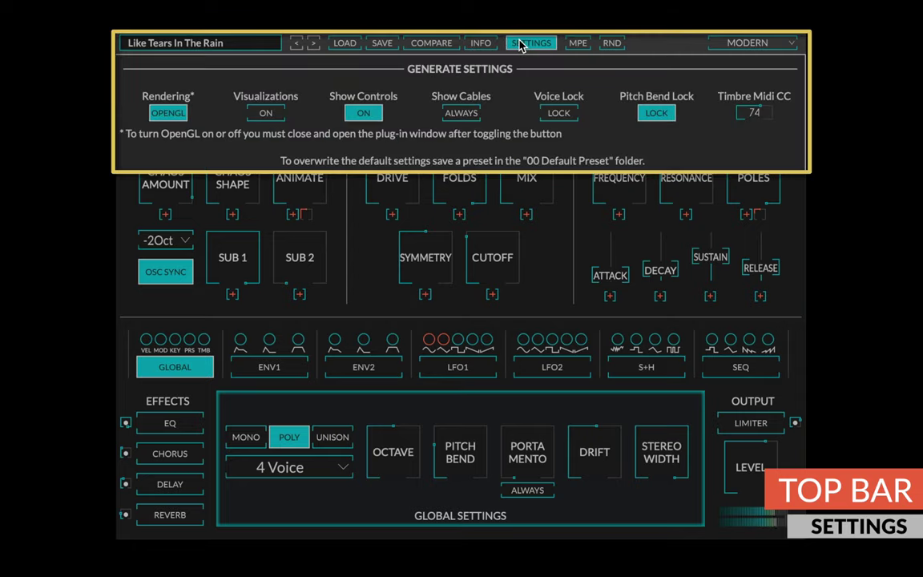
click(258, 116)
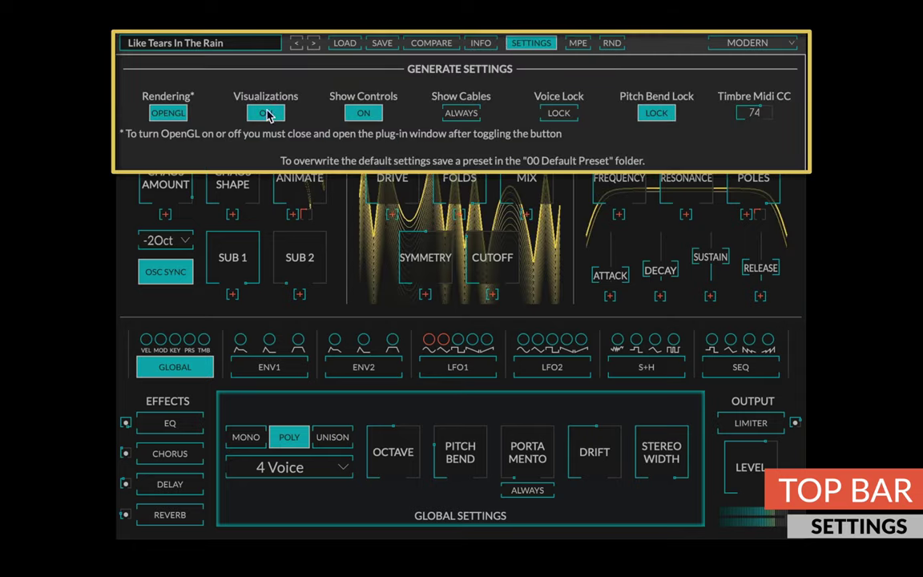
click(359, 117)
click(519, 44)
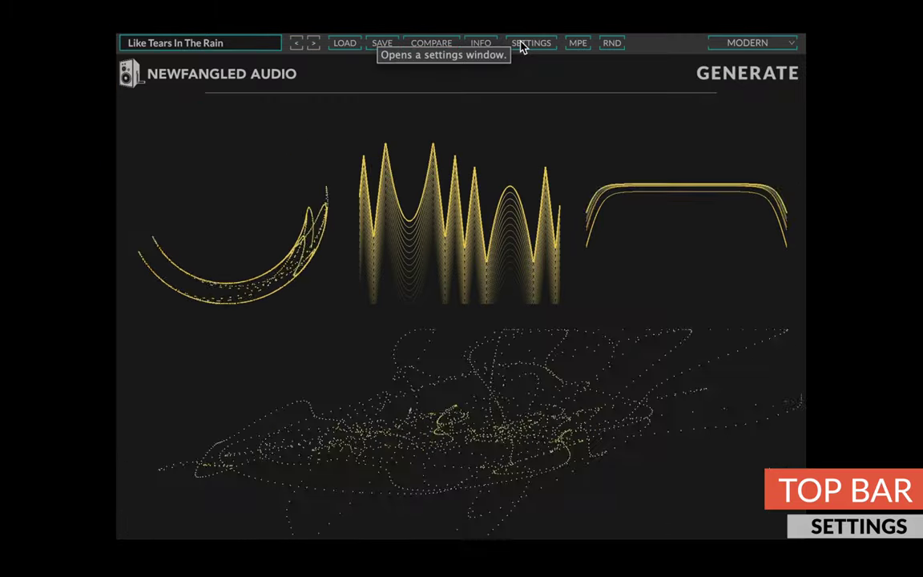
Turn Show Controls back on and try Show Cables on, then off again
click(521, 45)
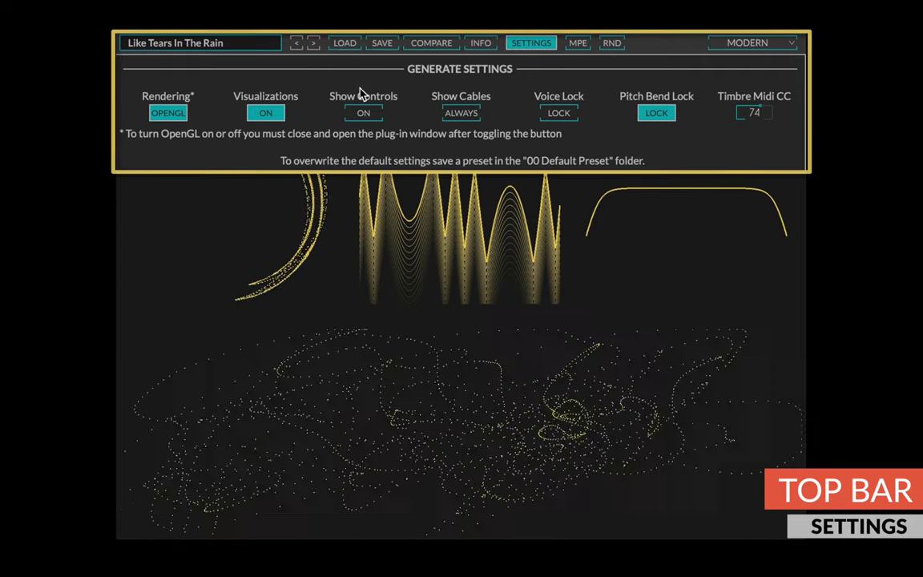
click(362, 114)
click(460, 114)
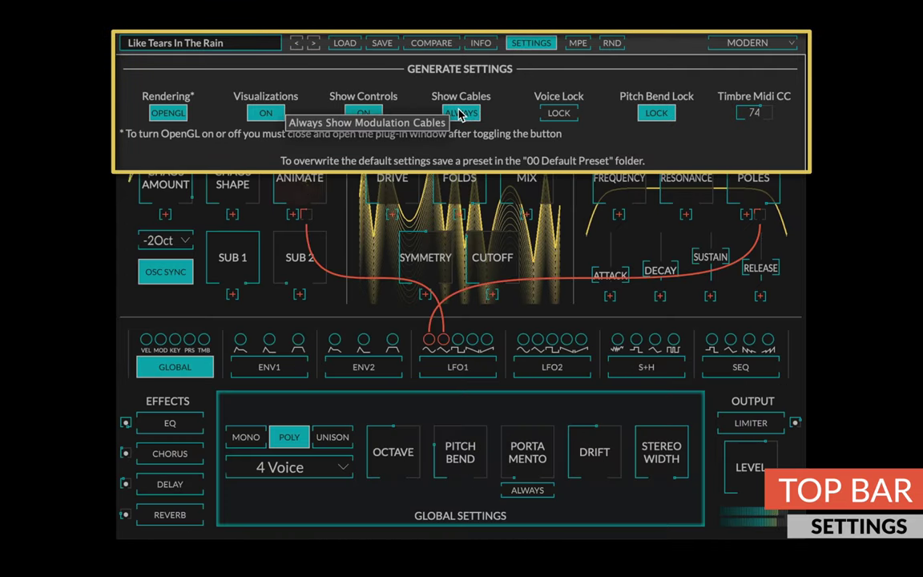
click(529, 46)
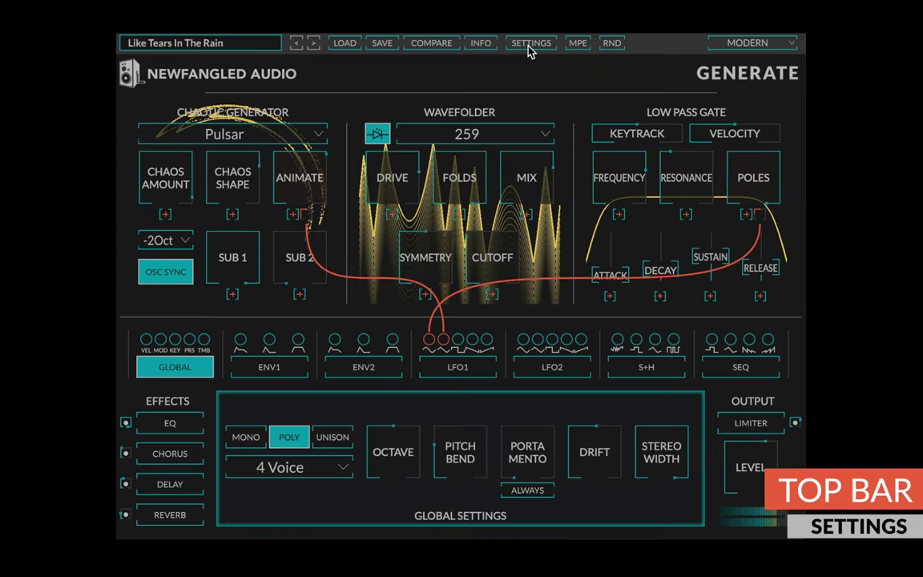
click(530, 44)
click(460, 113)
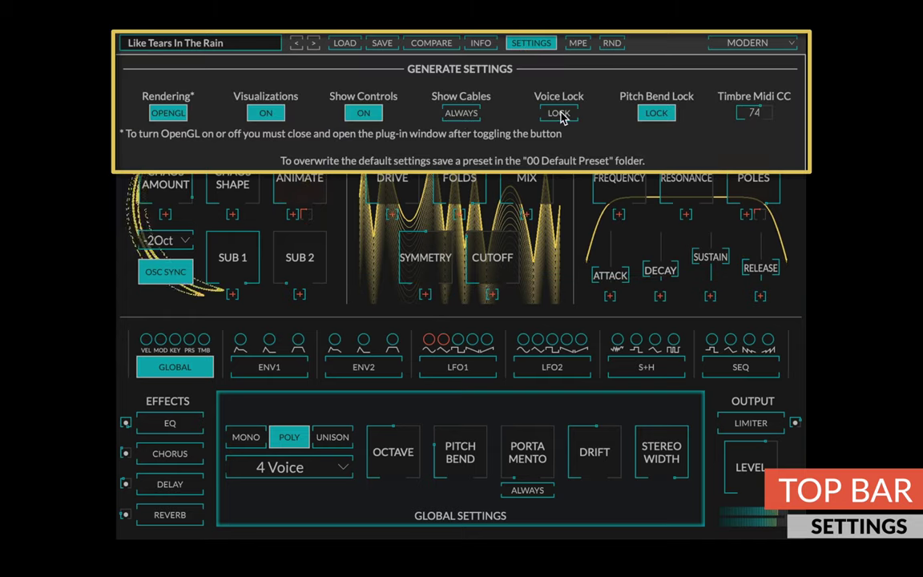
Toggle Voice Lock and Pitch Bend Lock, and set Timbre MIDI CC to 81
click(559, 114)
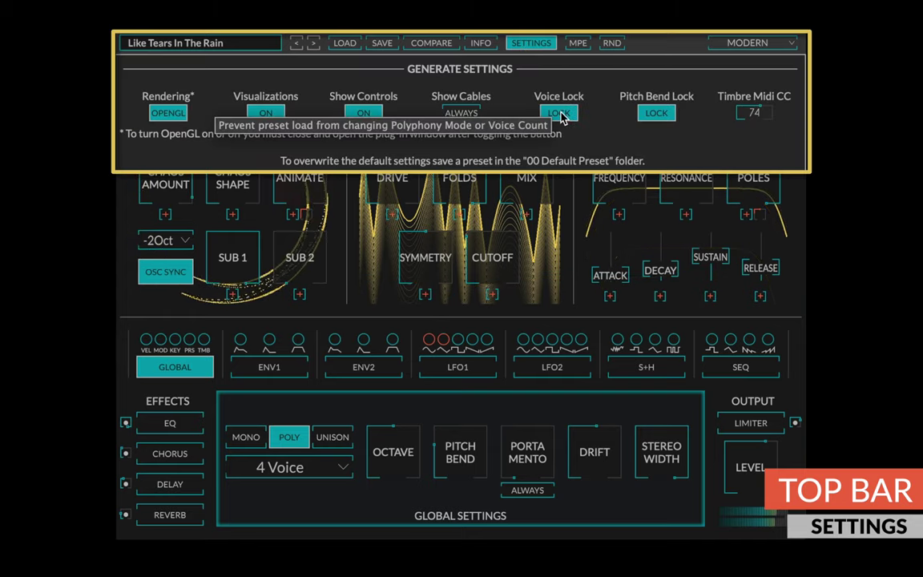
click(562, 117)
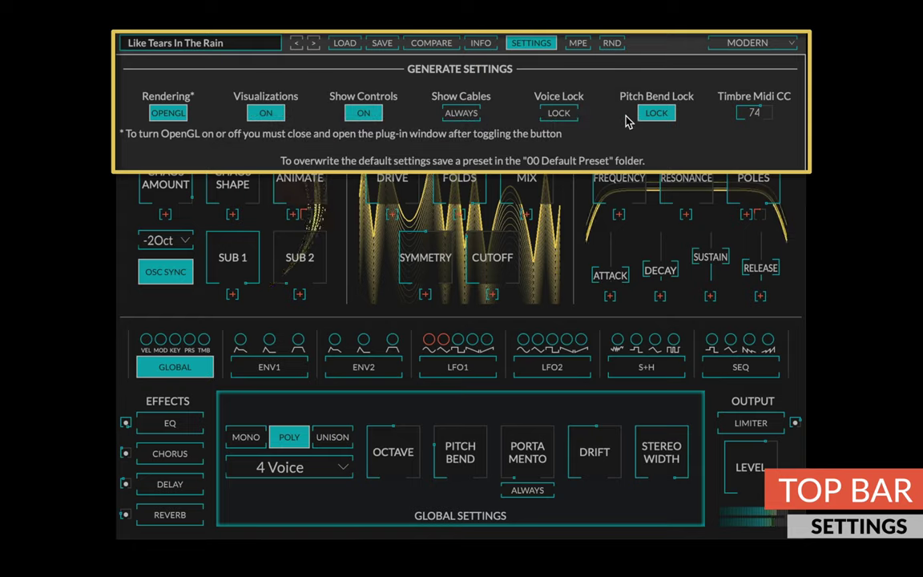
click(653, 115)
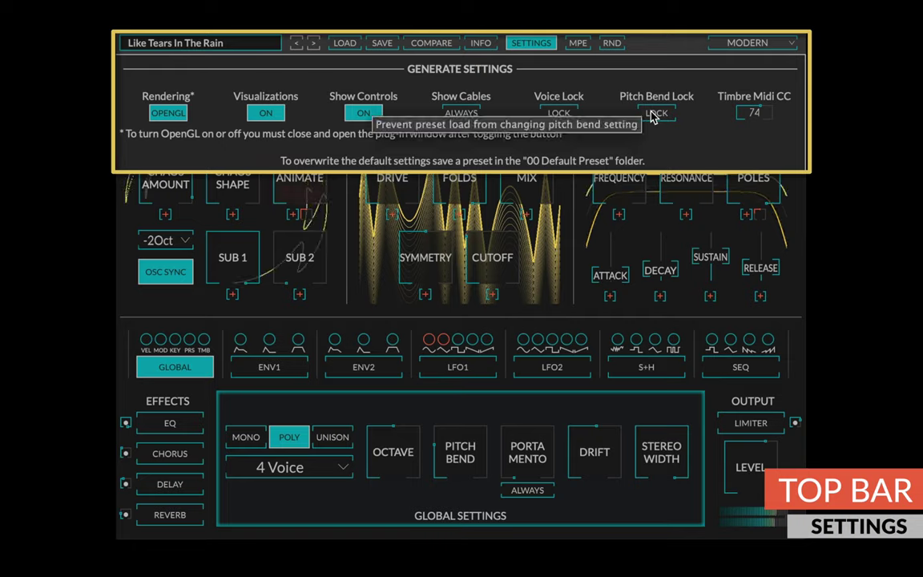
click(653, 116)
mouse_move(753, 117)
mouse_down()
mouse_move(745, 152)
mouse_move(753, 125)
mouse_up()
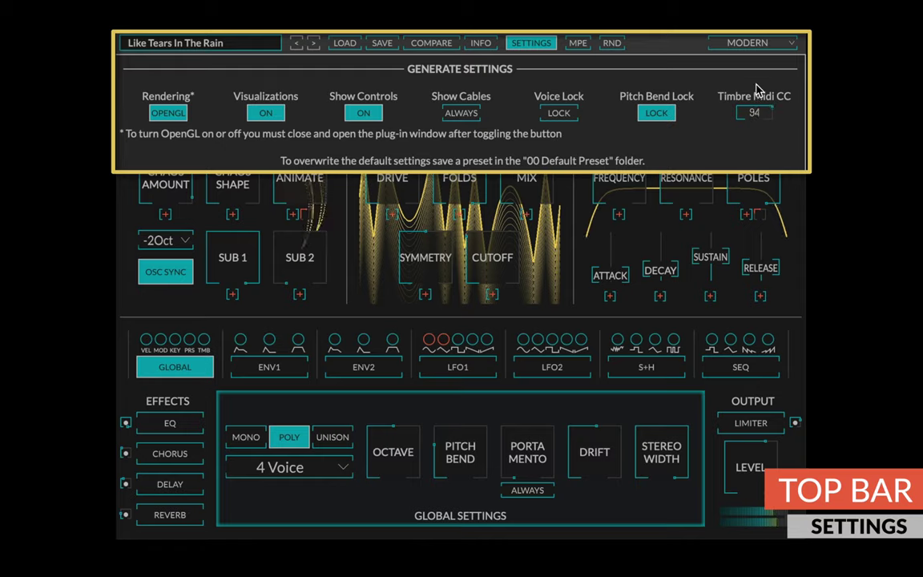
drag(758, 83, 753, 103)
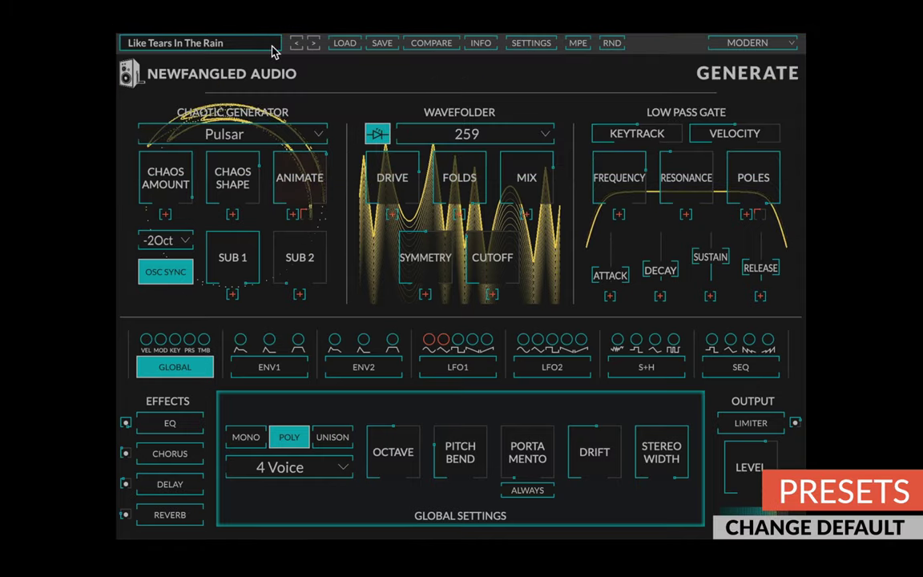
click(273, 51)
mouse_move(307, 57)
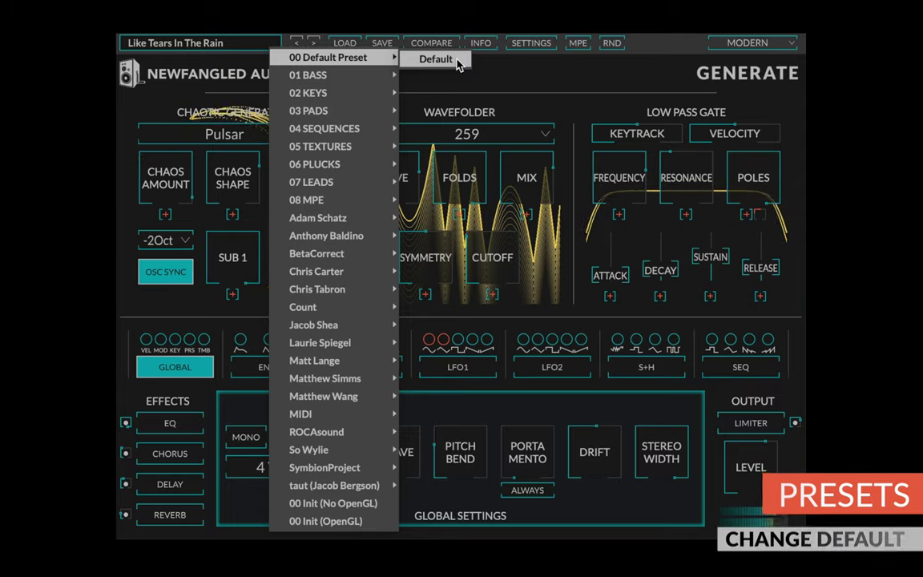
click(521, 72)
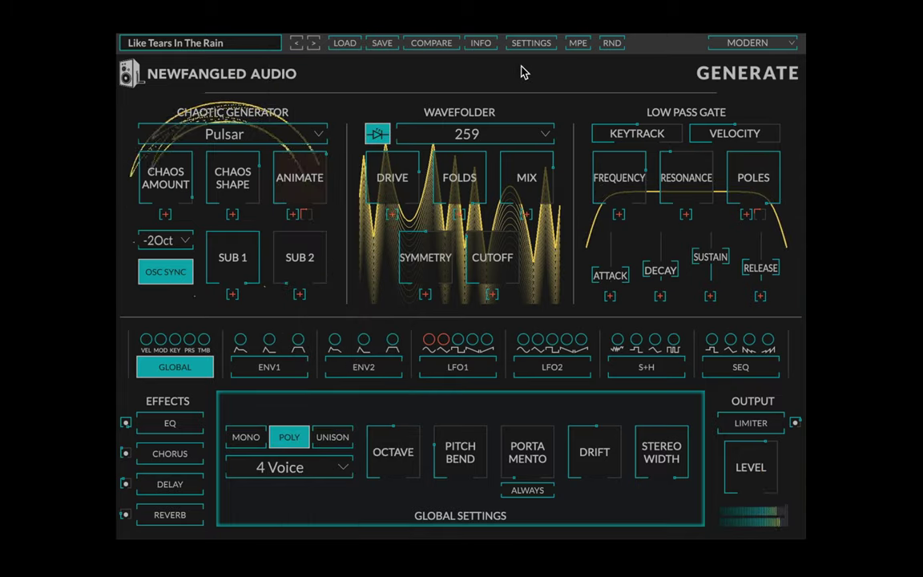